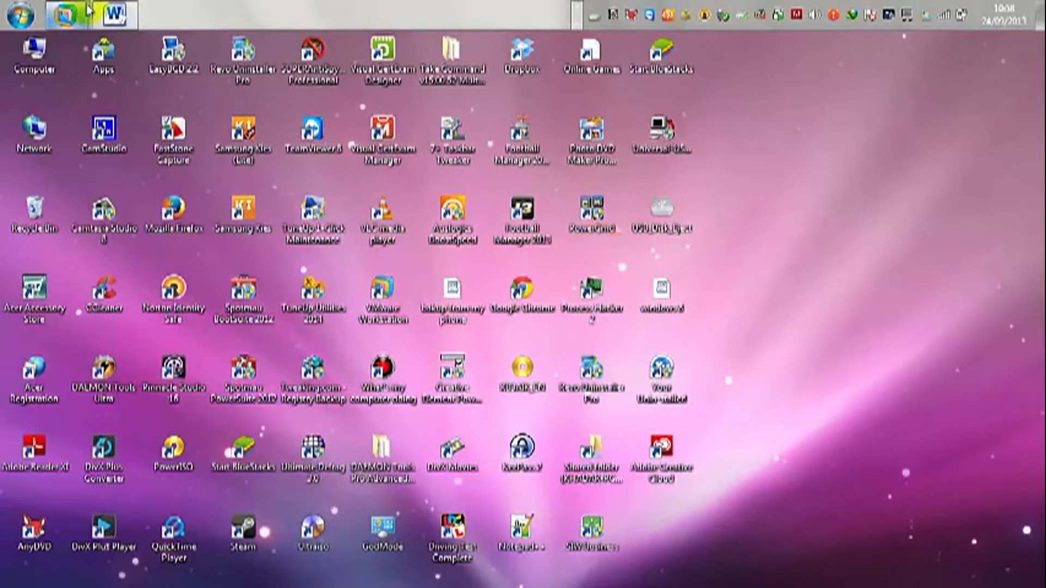
Bring up the Windows 8.1 virtual machine from its VMware taskbar preview thumbnail.
mouse_move(80, 17)
click(260, 101)
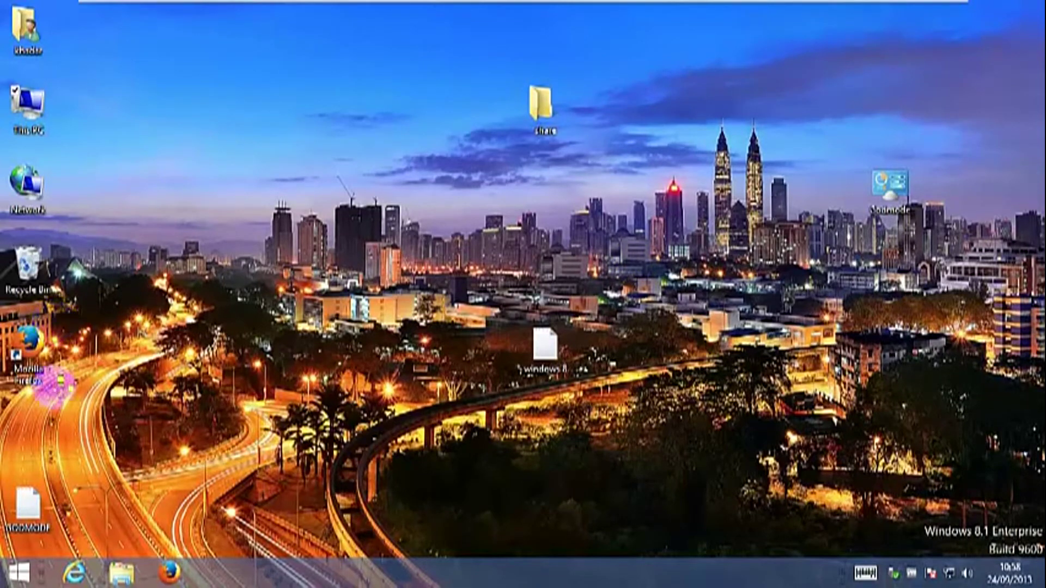
Open GODMODE.txt in Notepad and drag its window down-left to uncover the desktop.
click(25, 502)
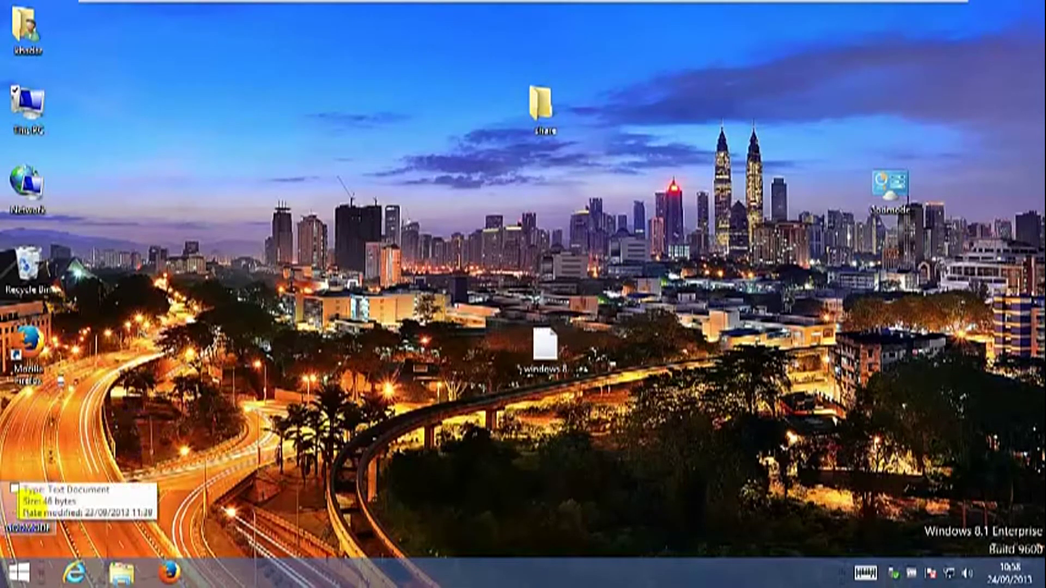
double_click(24, 502)
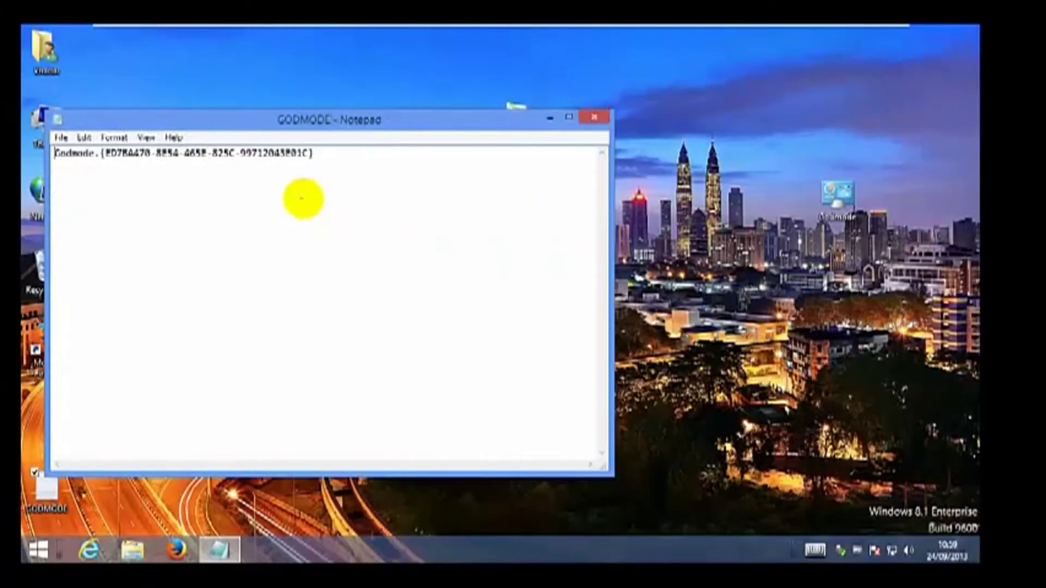
click(401, 121)
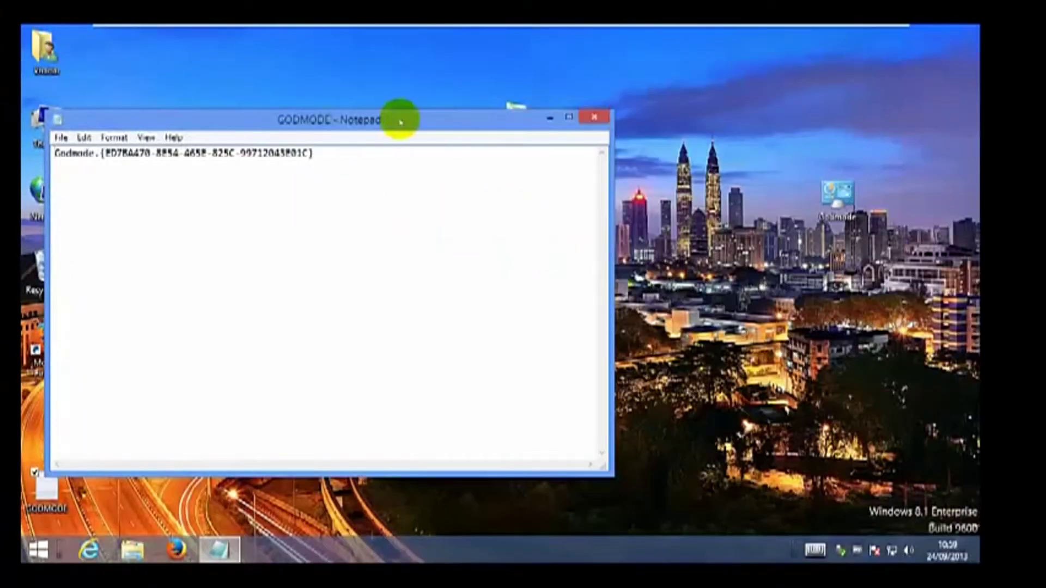
drag(398, 120, 238, 213)
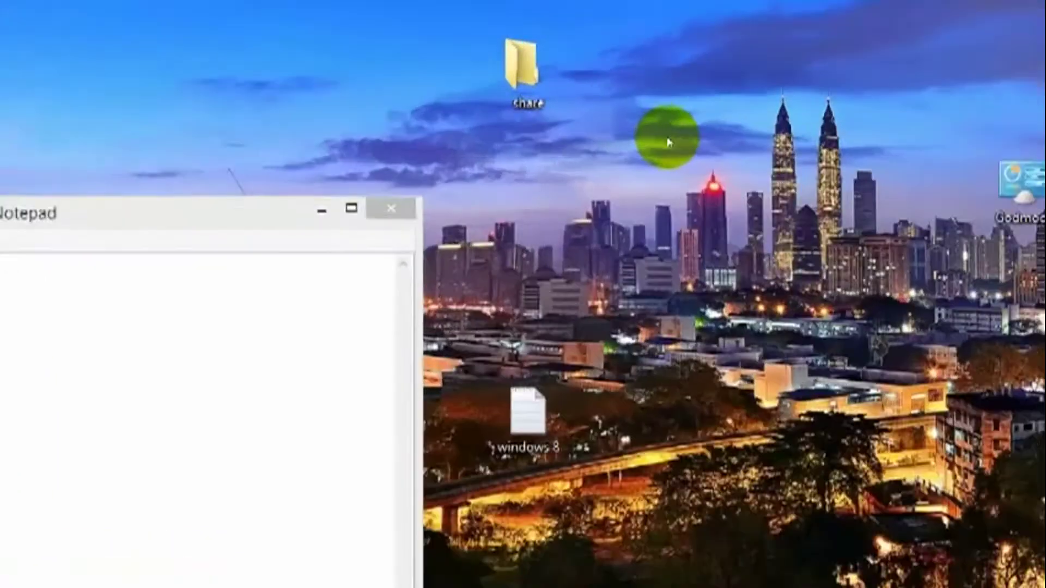
right_click(610, 168)
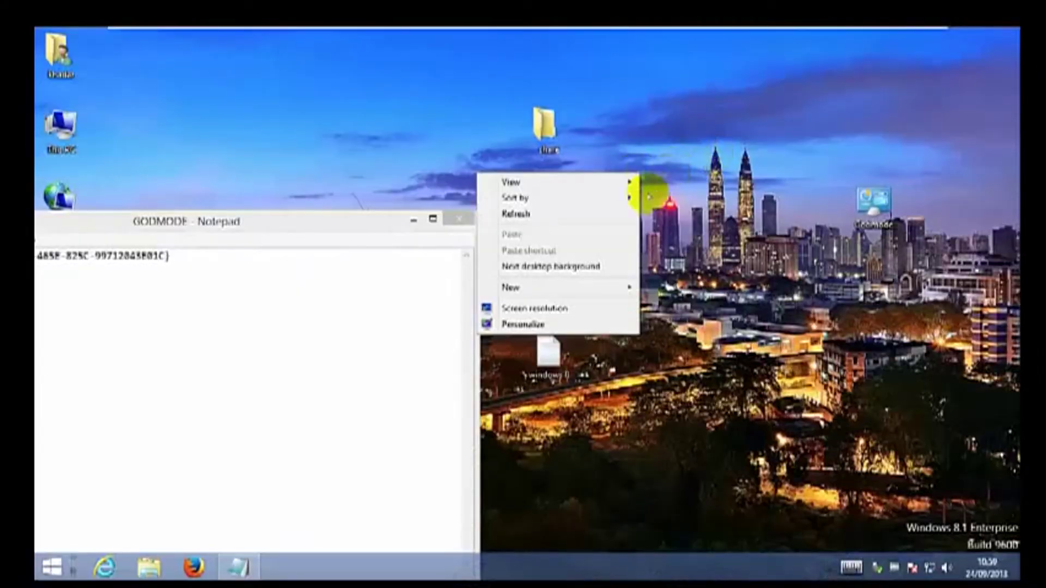
Create a desktop folder via New > Folder, keeping the default name New folder.
mouse_move(601, 288)
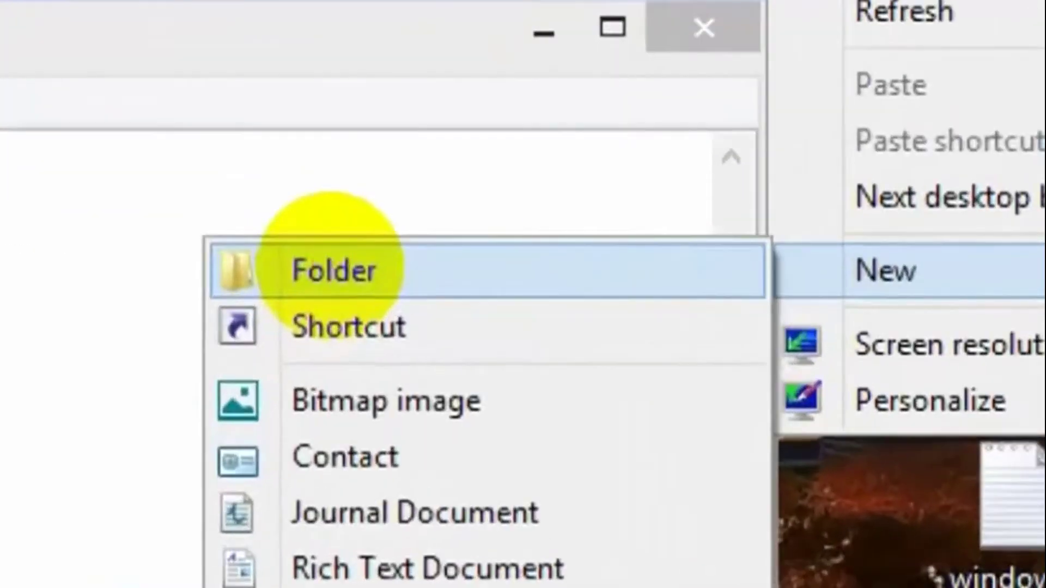
click(332, 267)
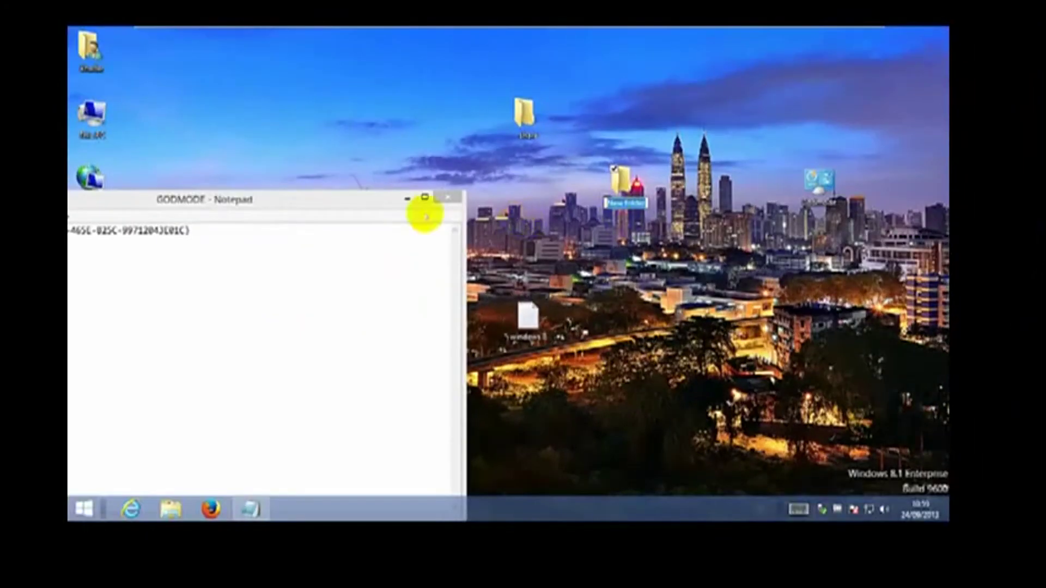
drag(350, 208, 398, 140)
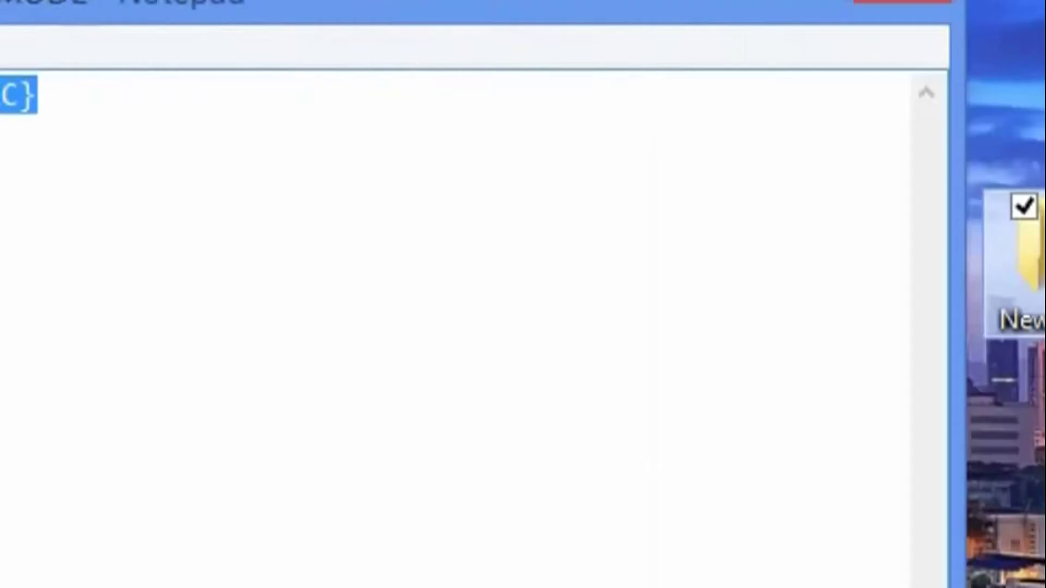
Copy the Godmode.{ED7BA470-8E54-465E-825C-99712043E01C} name from Notepad, then close Notepad.
right_click(51, 70)
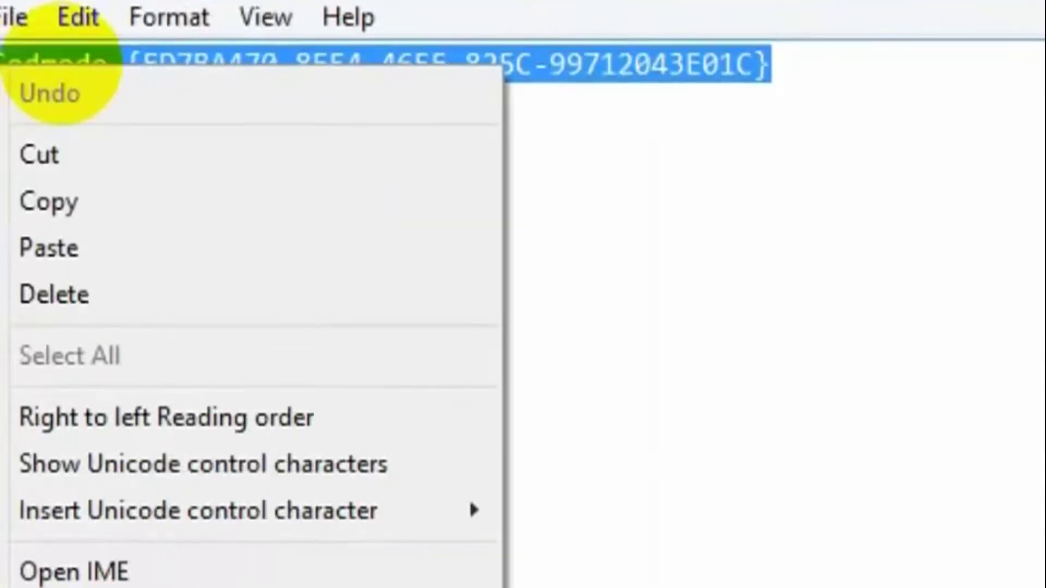
click(315, 219)
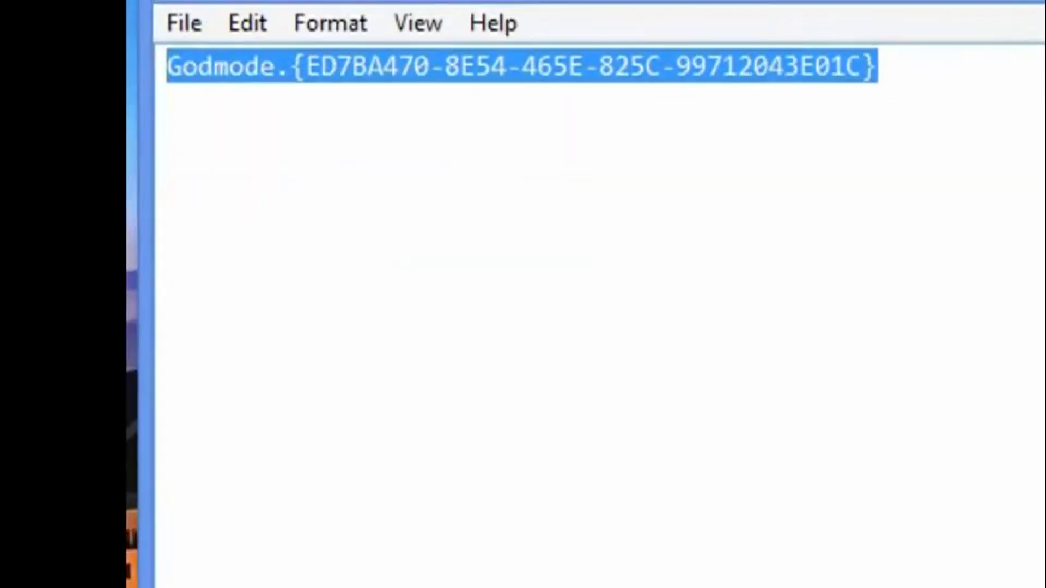
click(1027, 35)
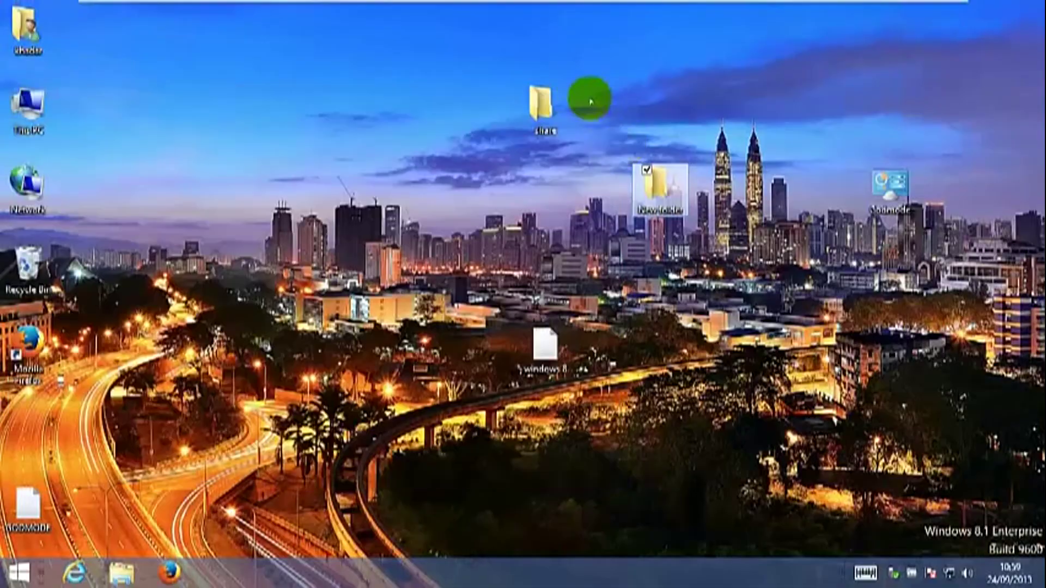
Rename New folder to the copied Godmode name, raising a Confirm Folder Replace prompt.
click(644, 182)
right_click(646, 180)
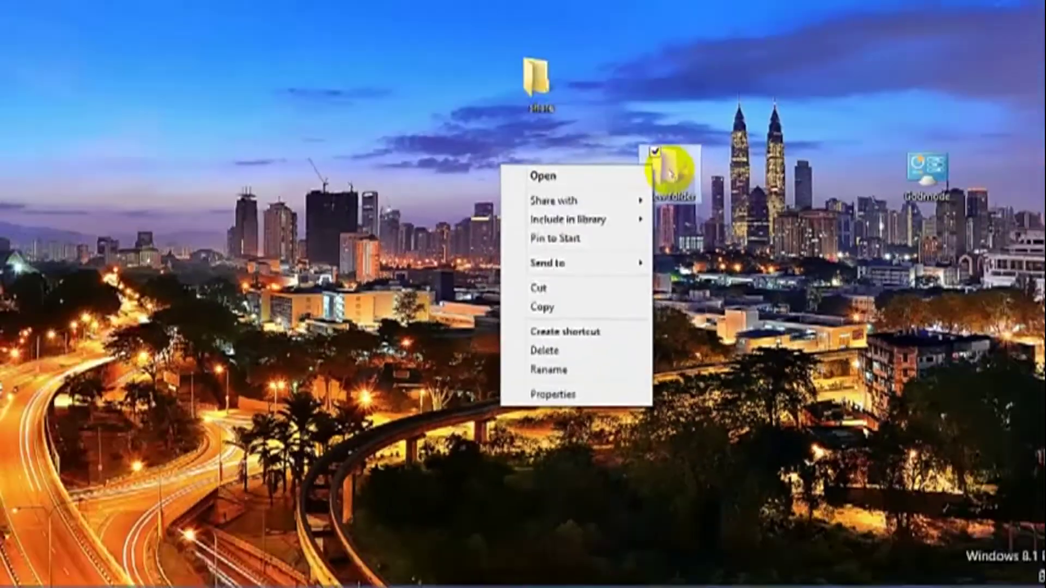
click(670, 174)
right_click(670, 173)
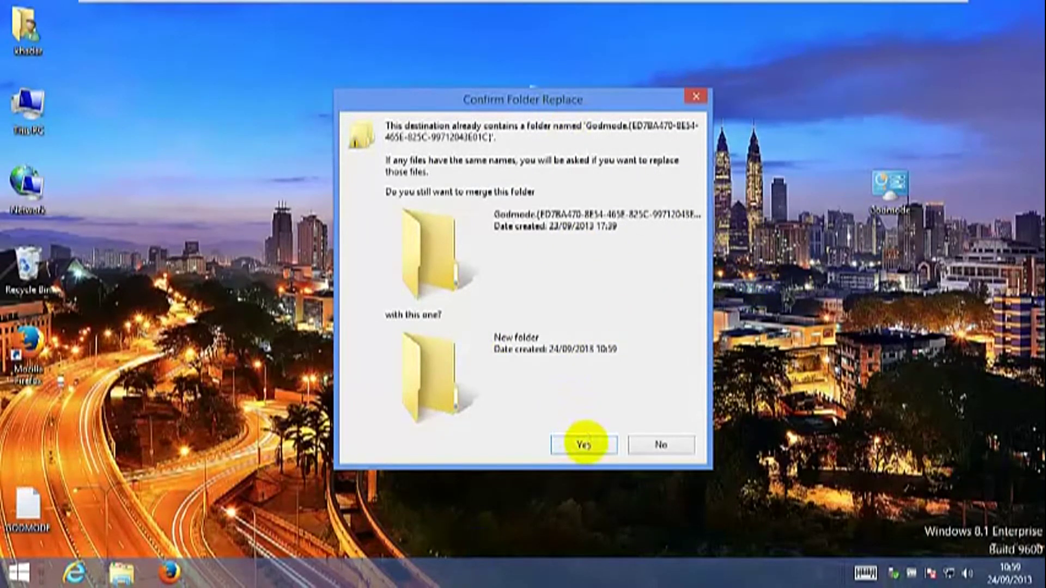
Answer Yes to merge into the Godmode folder, then deselect its new icon.
click(583, 444)
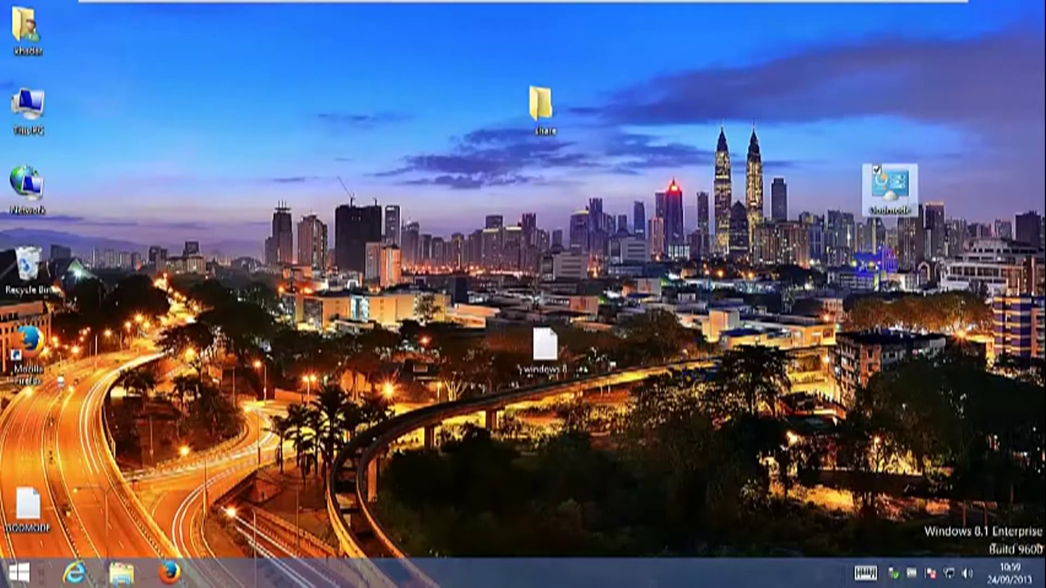
click(876, 170)
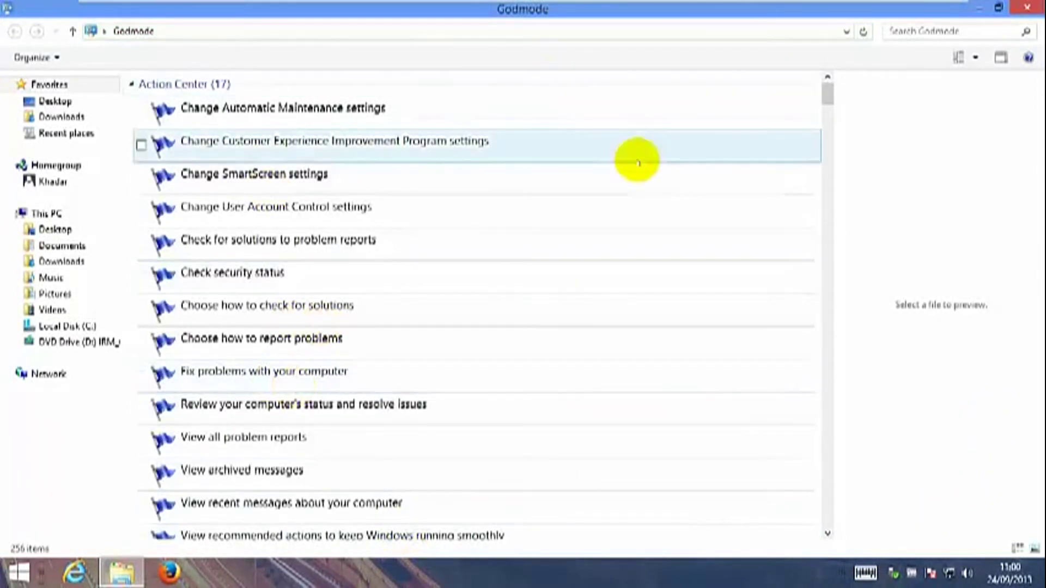
Open Manage advanced sharing settings under Network and Sharing Center, then close it.
drag(826, 98, 820, 321)
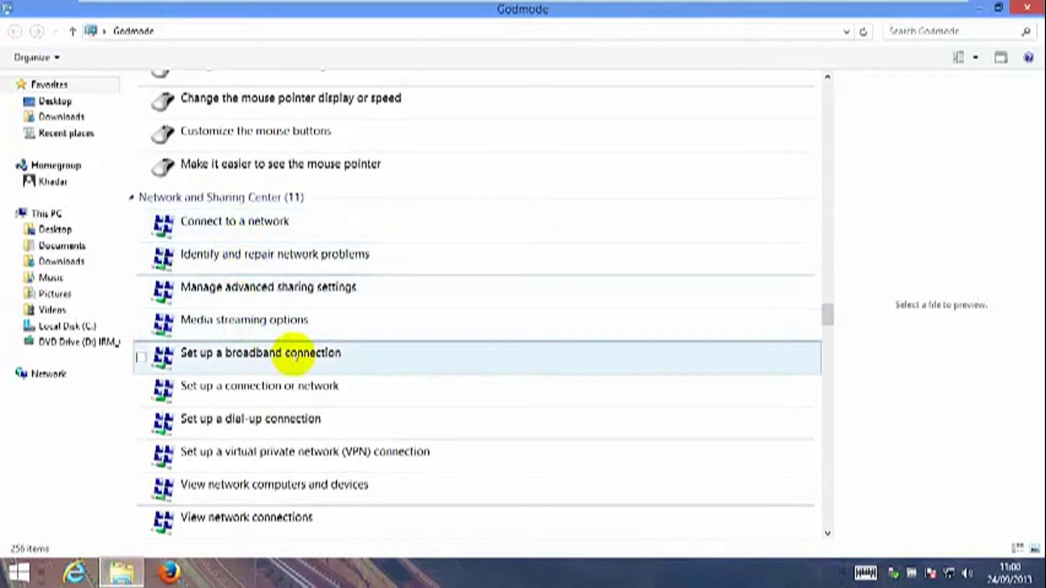
click(217, 290)
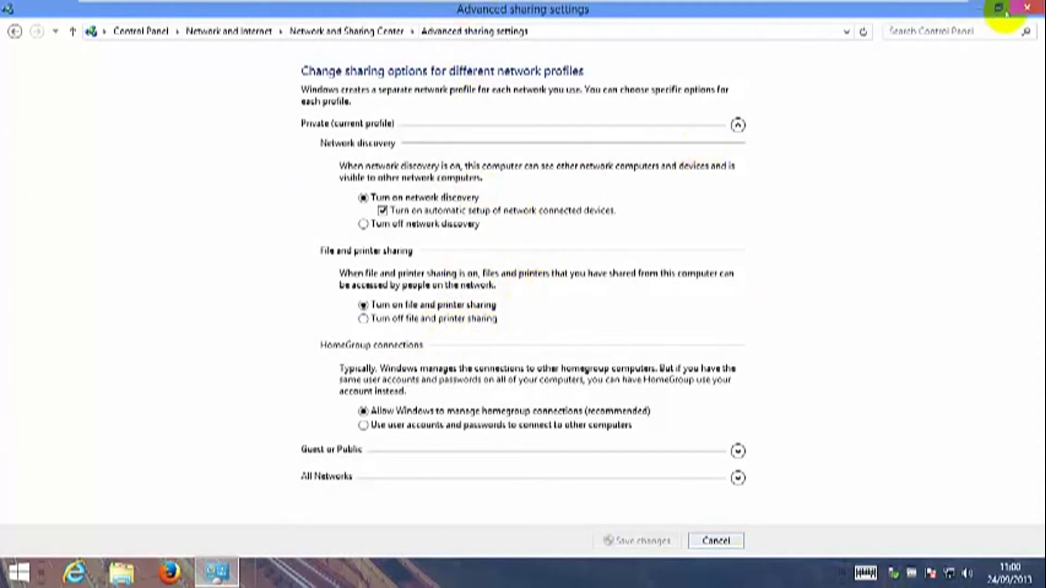
click(1027, 7)
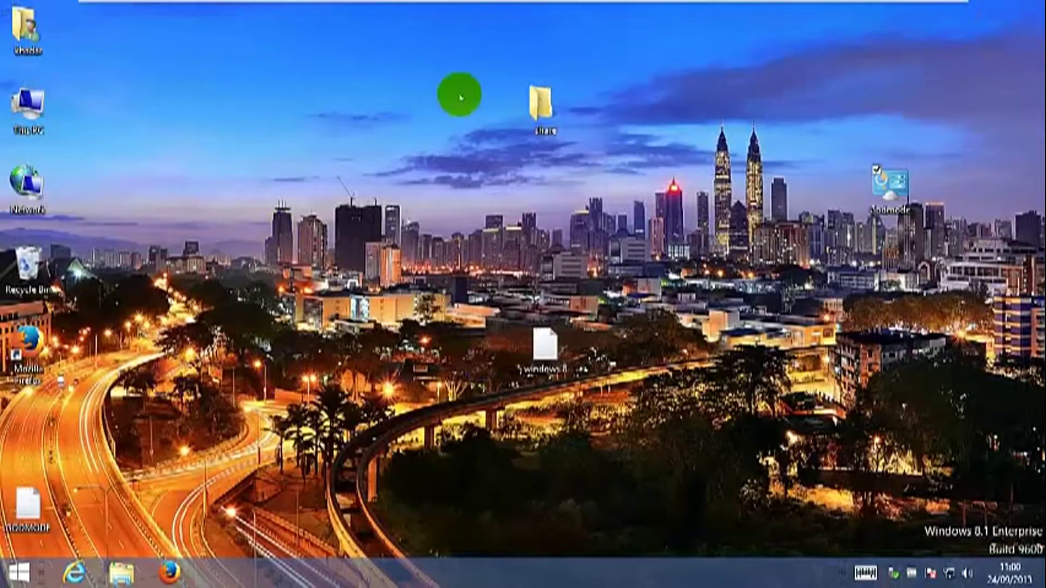
Reopen Godmode and launch Set up computer to use multiple monitors from the Display section.
click(907, 188)
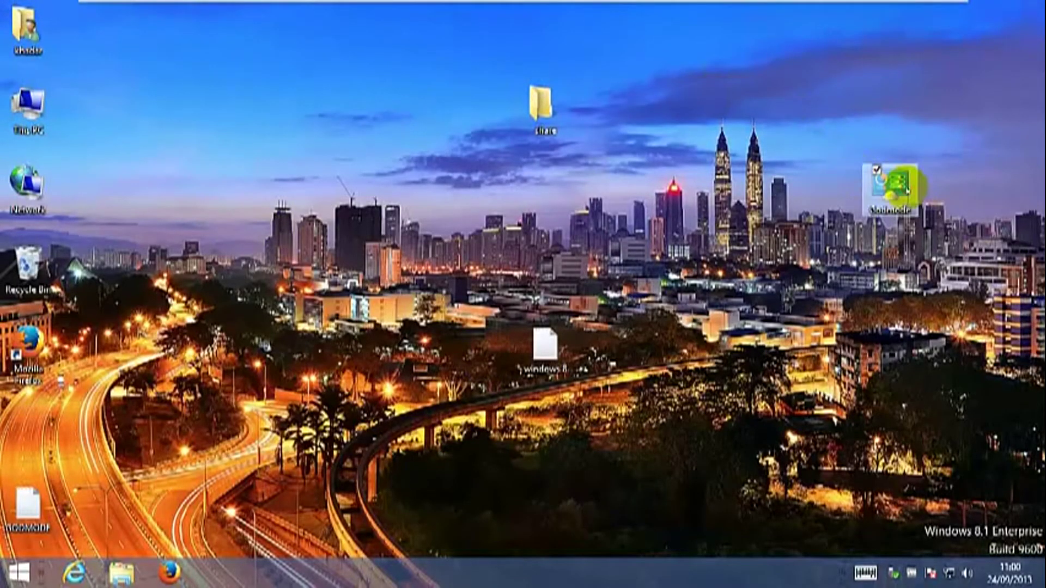
double_click(907, 188)
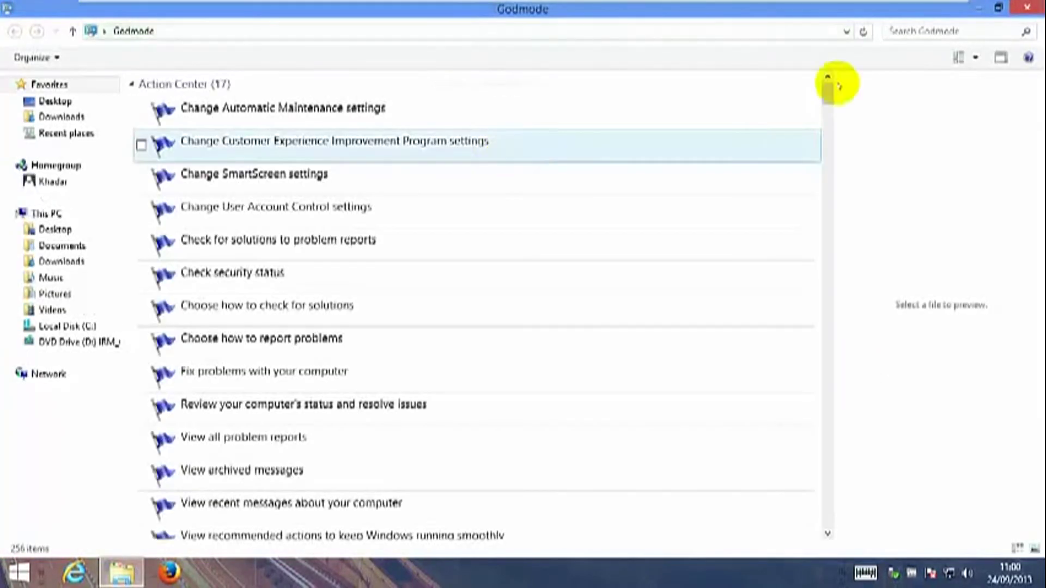
drag(827, 97, 832, 177)
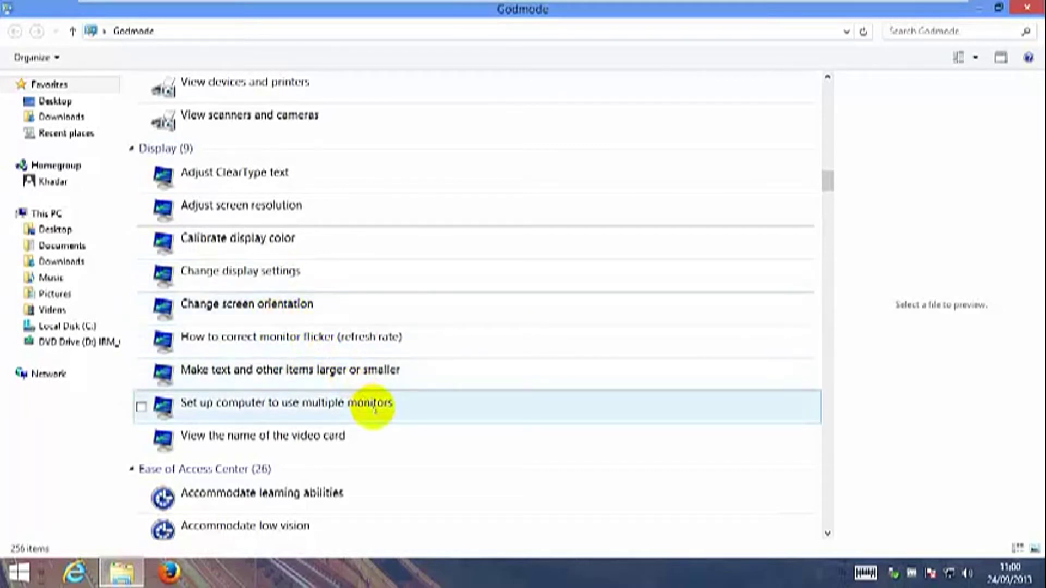
double_click(215, 414)
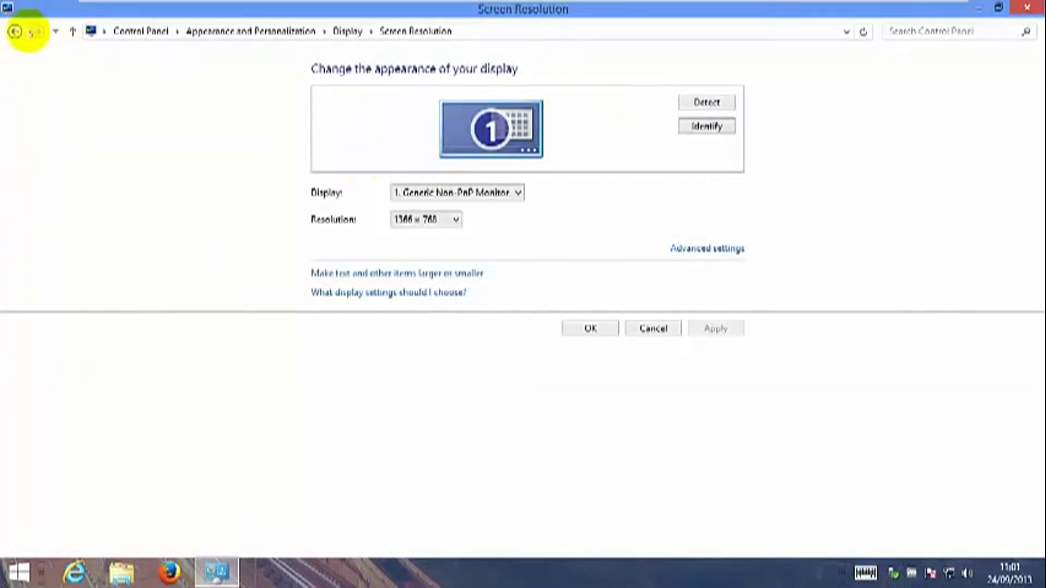
Return to the Godmode list, open and close Block or allow pop-ups, then scroll to Power Options.
click(16, 31)
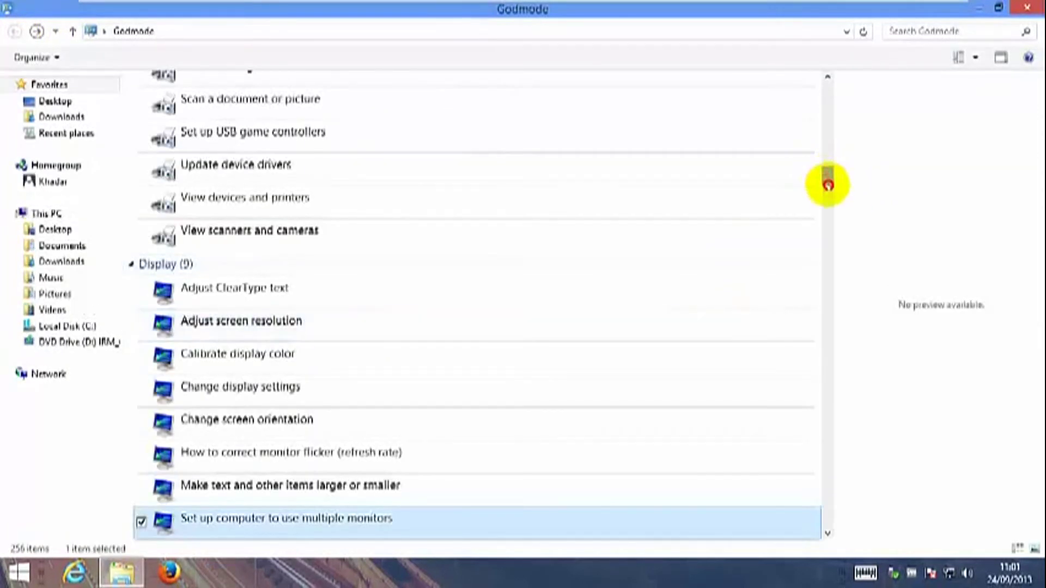
drag(828, 185, 852, 258)
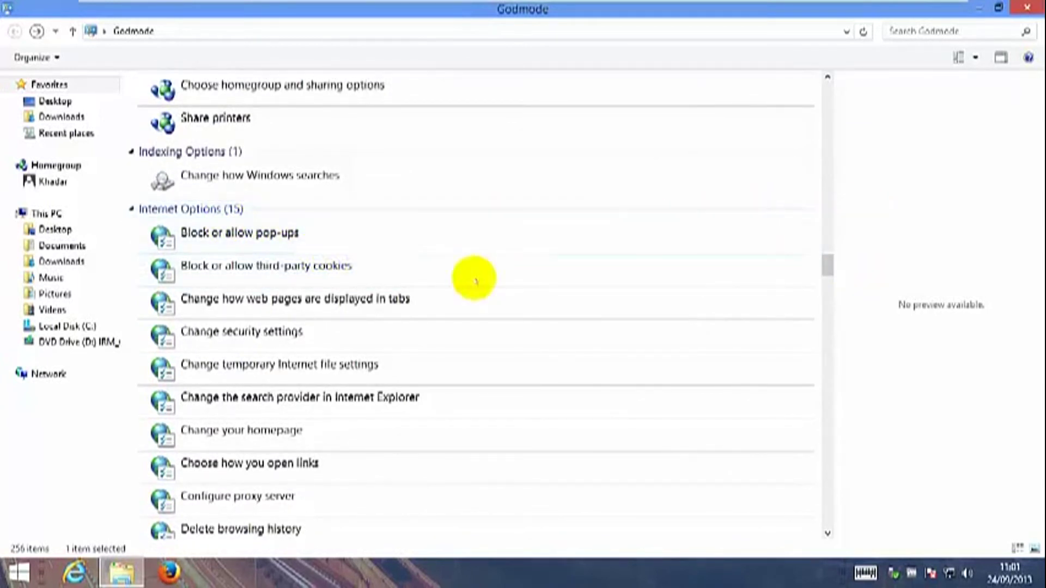
click(350, 236)
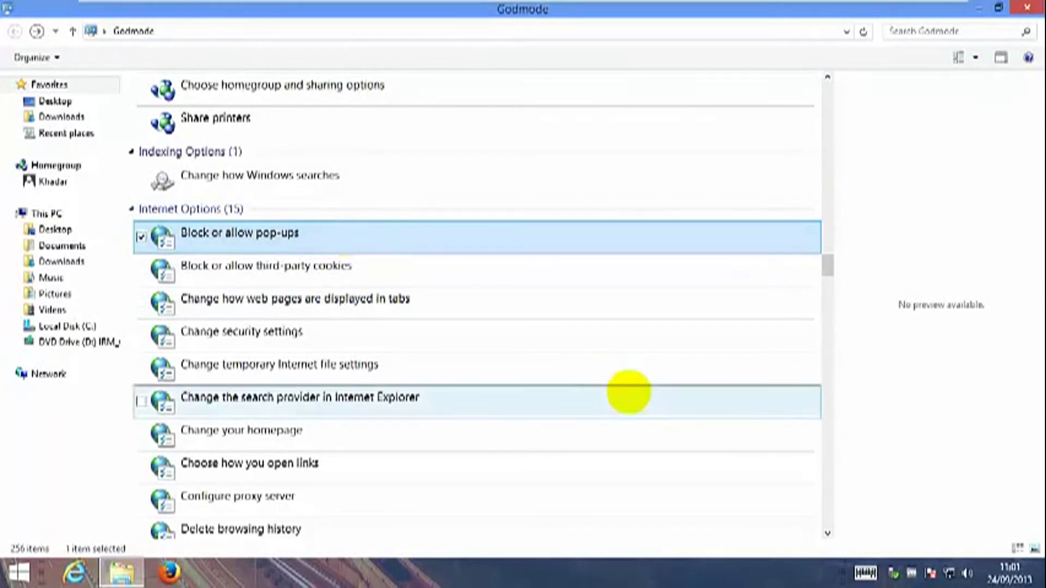
double_click(379, 250)
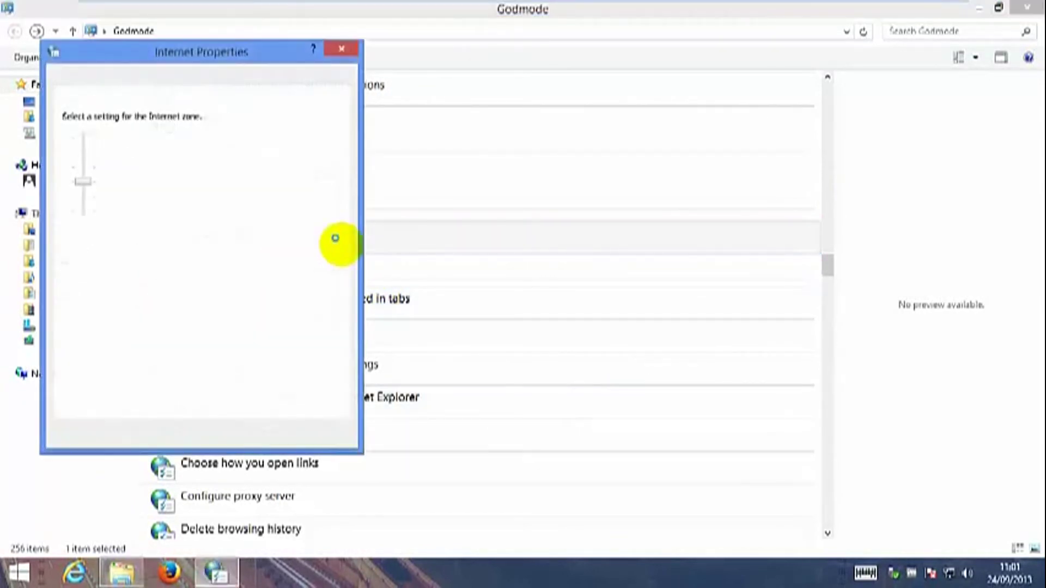
click(341, 48)
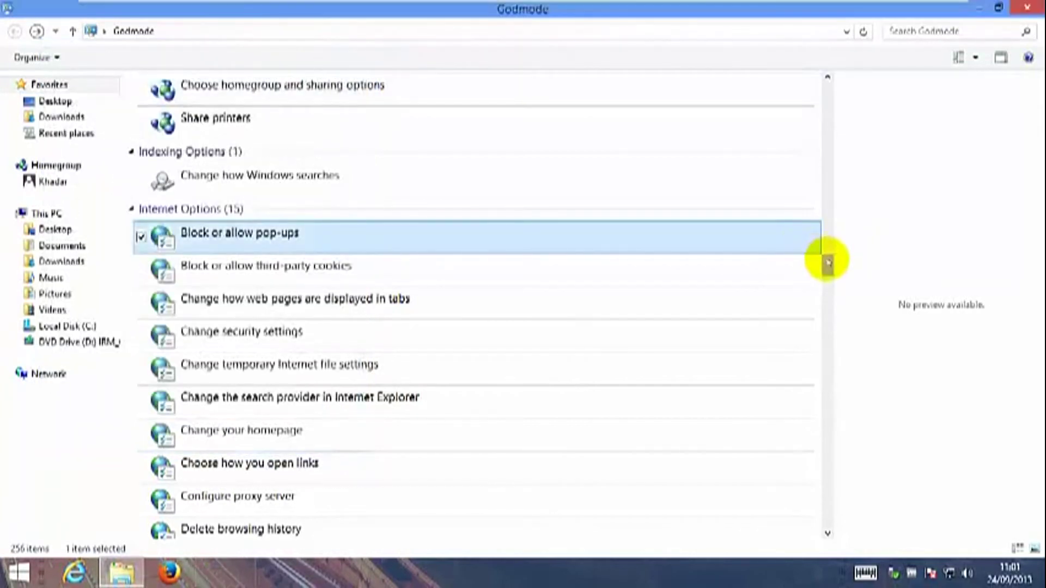
drag(827, 261, 842, 362)
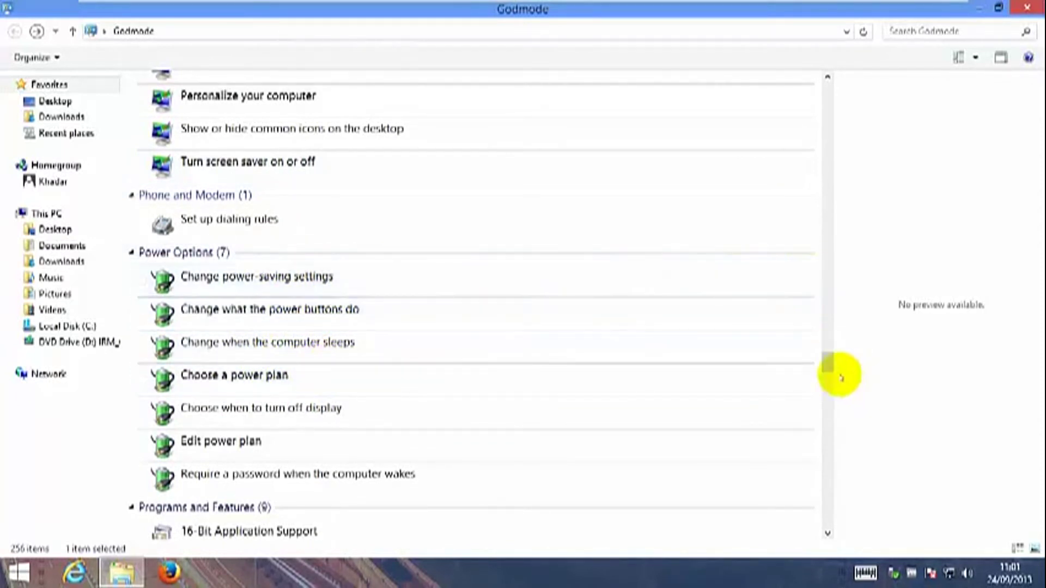
mouse_move(828, 362)
mouse_down()
mouse_move(828, 392)
mouse_move(827, 382)
mouse_up()
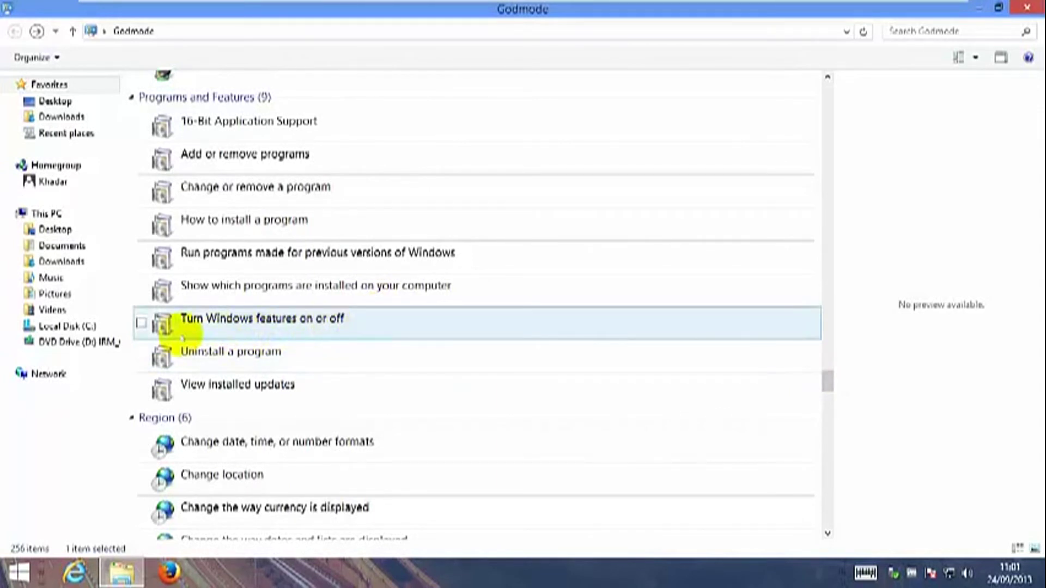
click(212, 332)
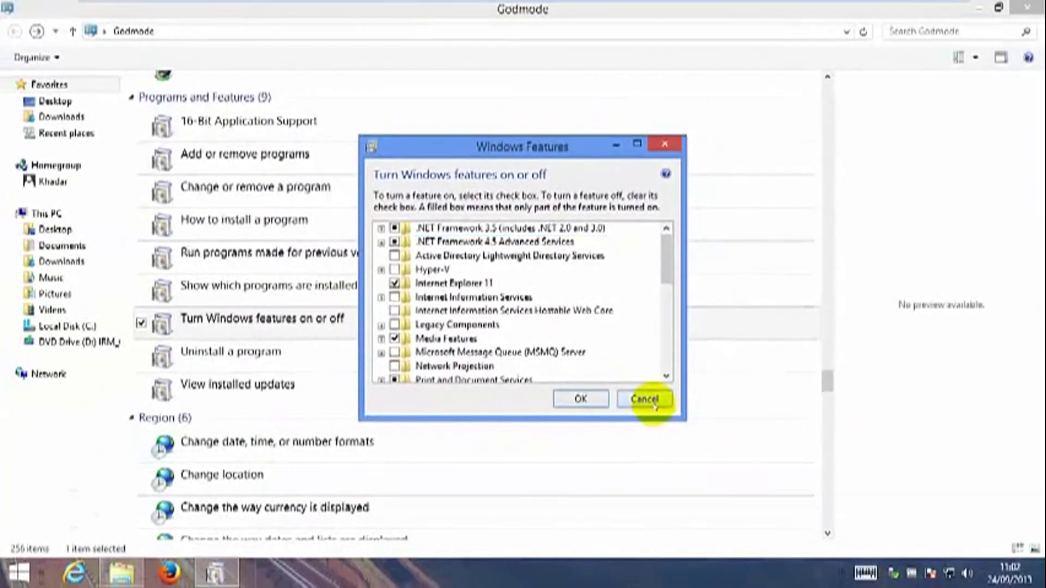
click(662, 423)
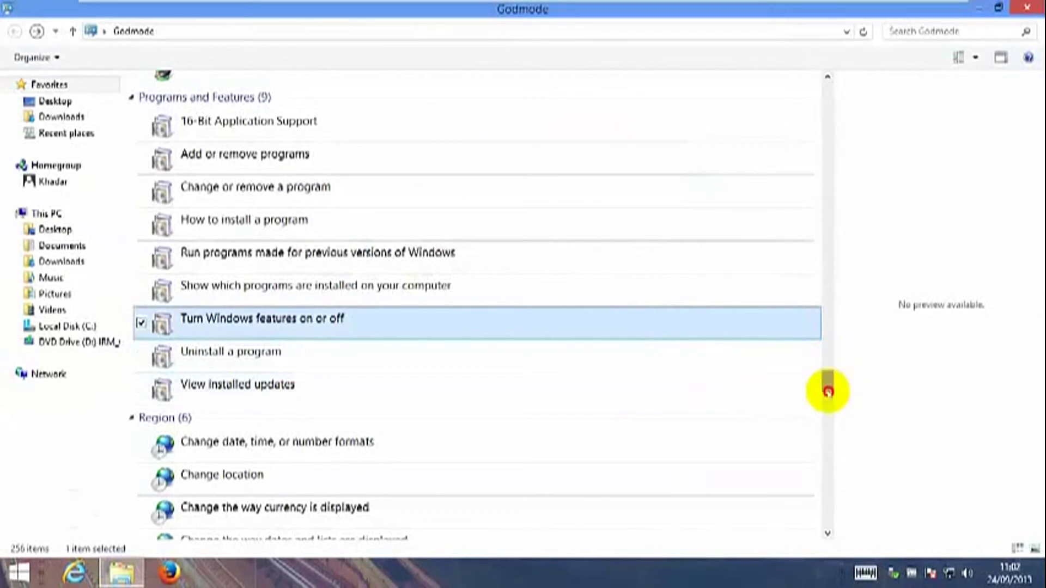
drag(828, 391, 828, 411)
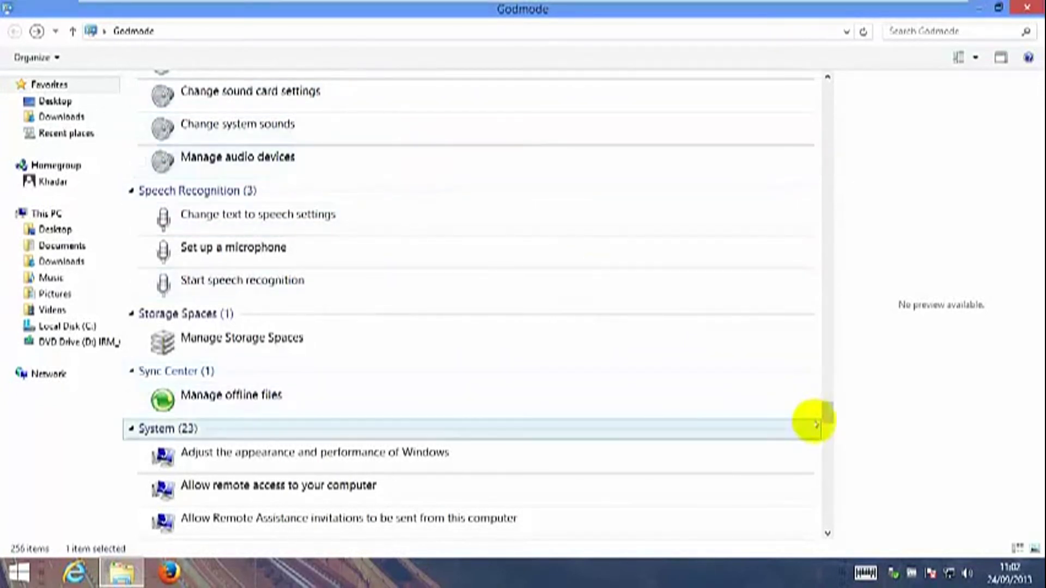
drag(827, 417, 796, 423)
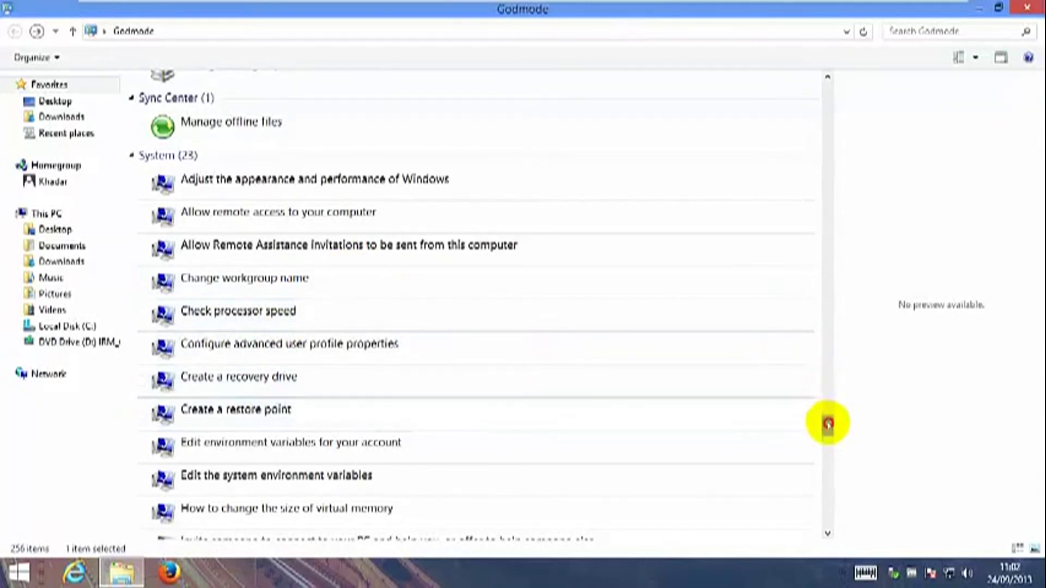
drag(827, 423, 829, 452)
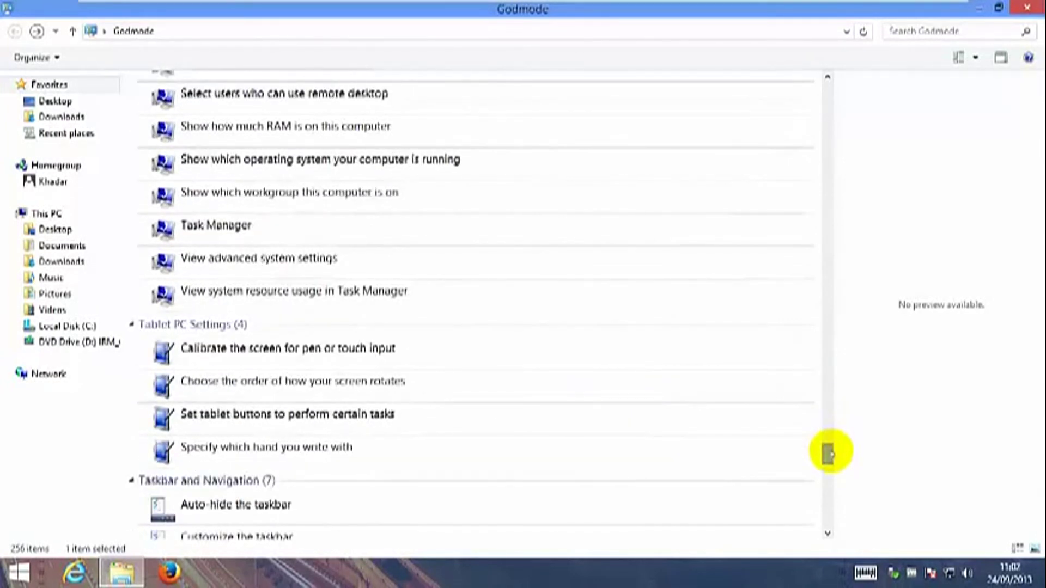
click(281, 294)
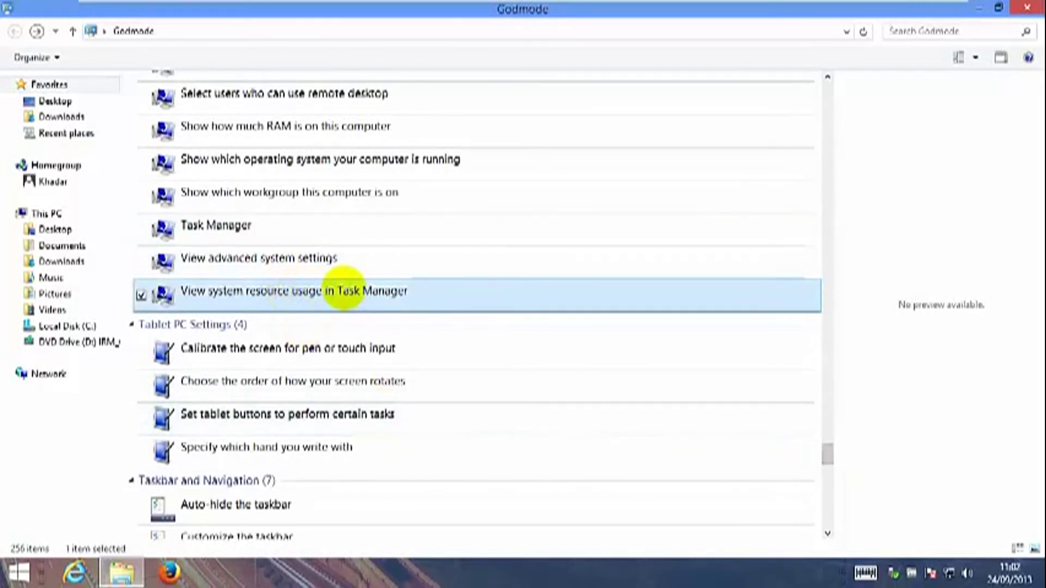
ctrl+click(380, 261)
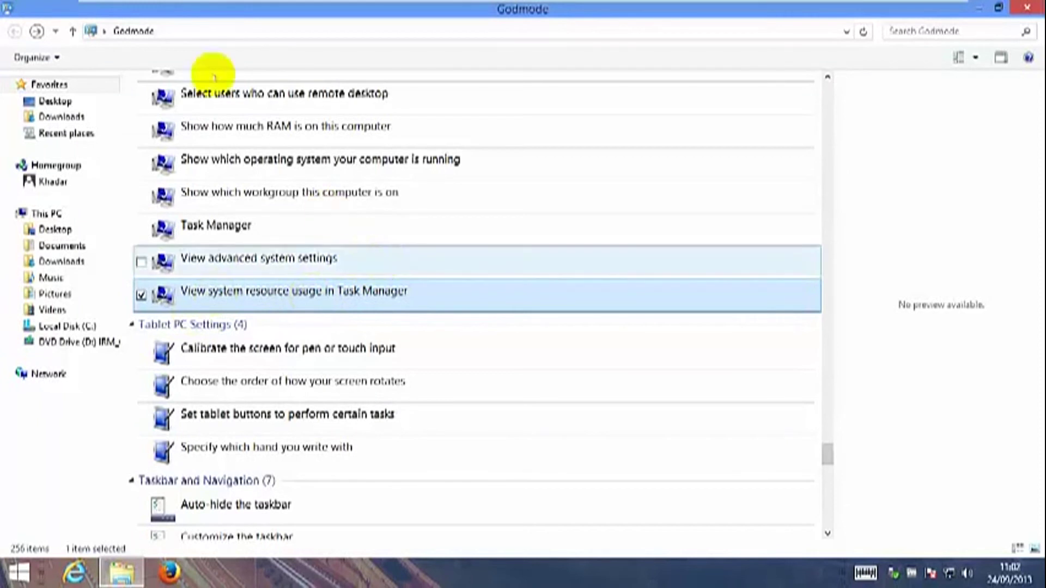
key(Return)
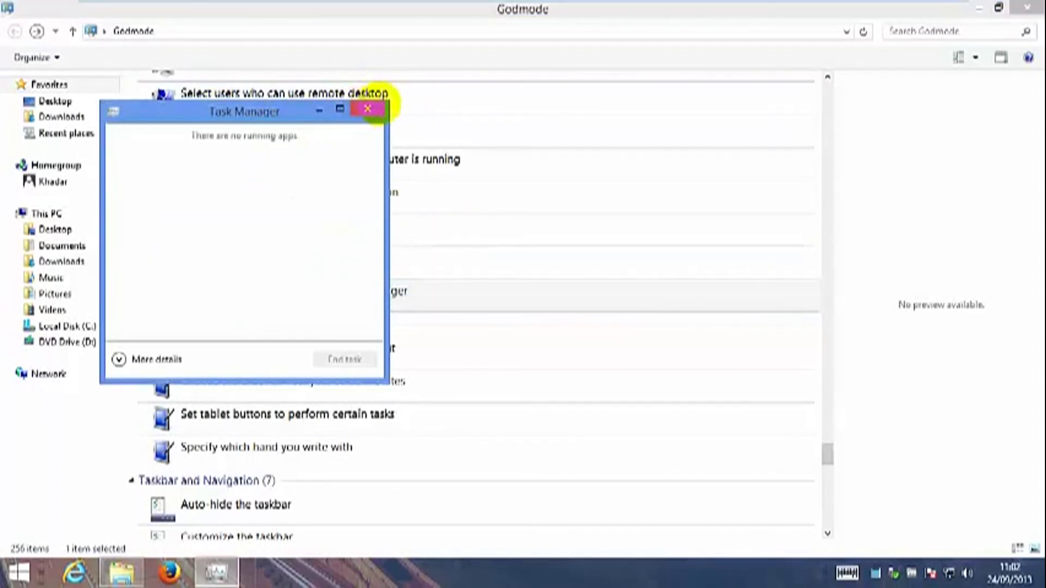
click(380, 109)
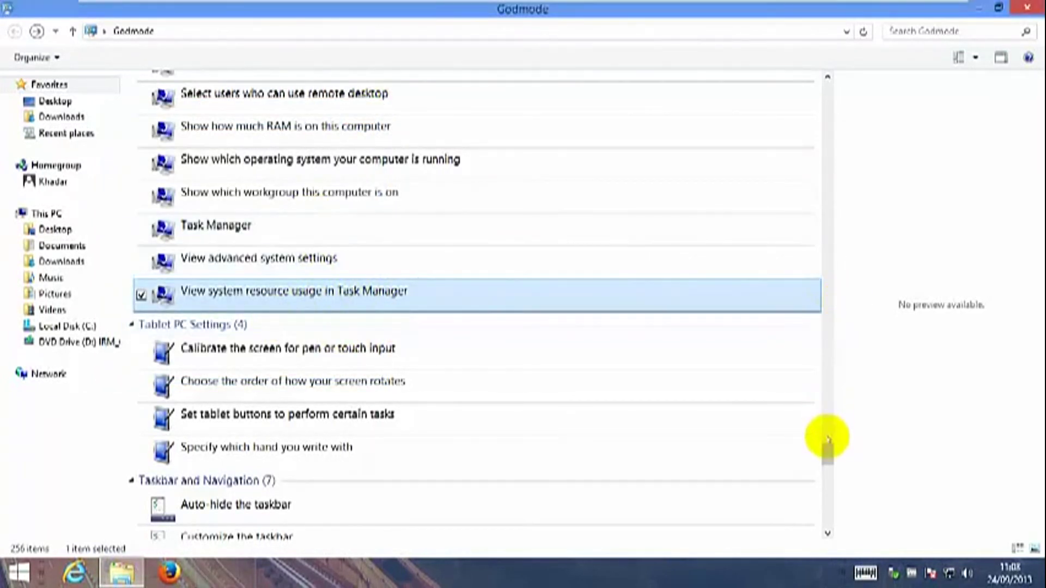
drag(827, 447, 828, 470)
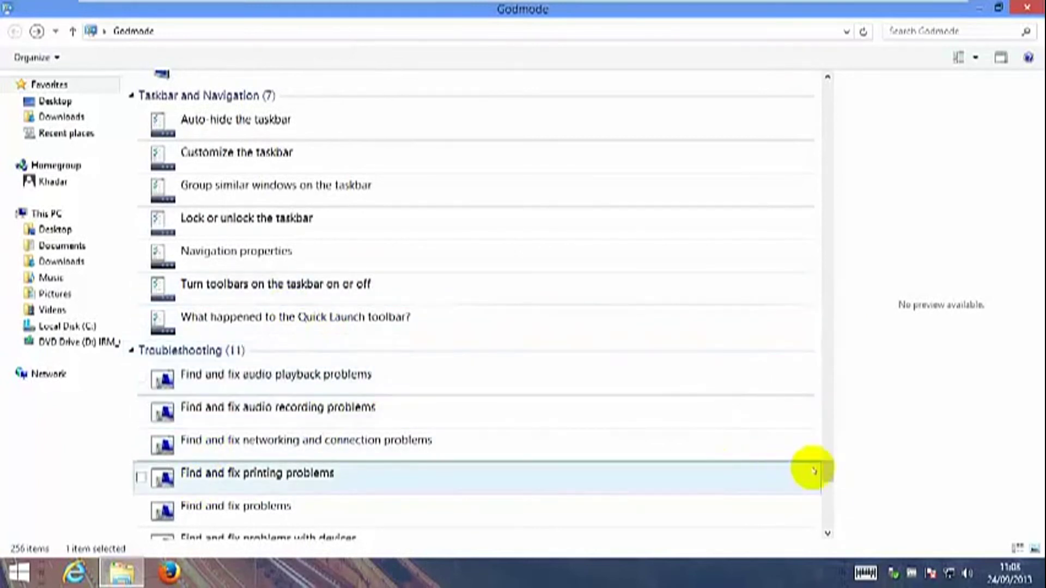
drag(828, 472, 831, 502)
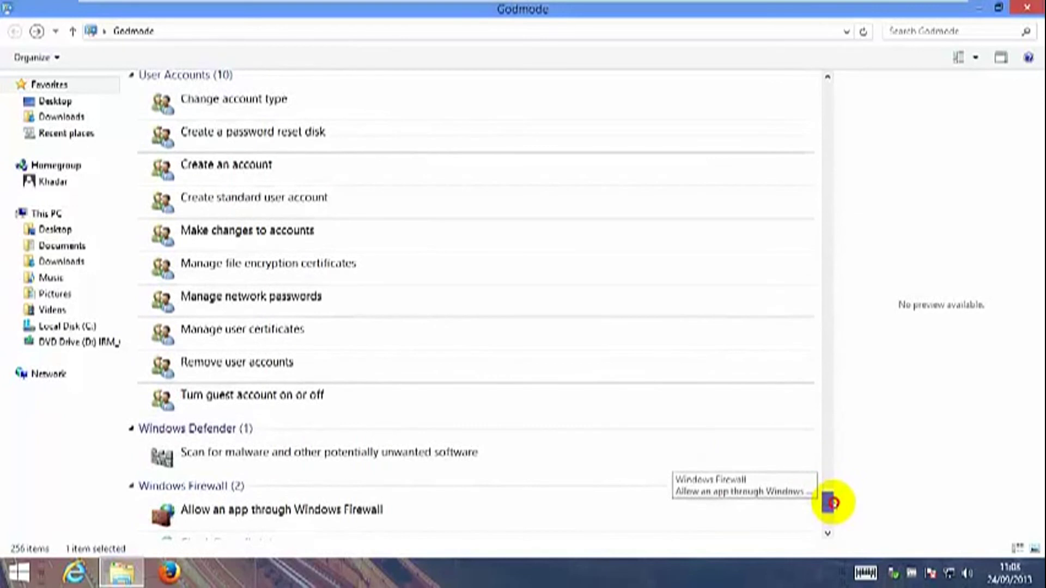
drag(831, 501, 828, 515)
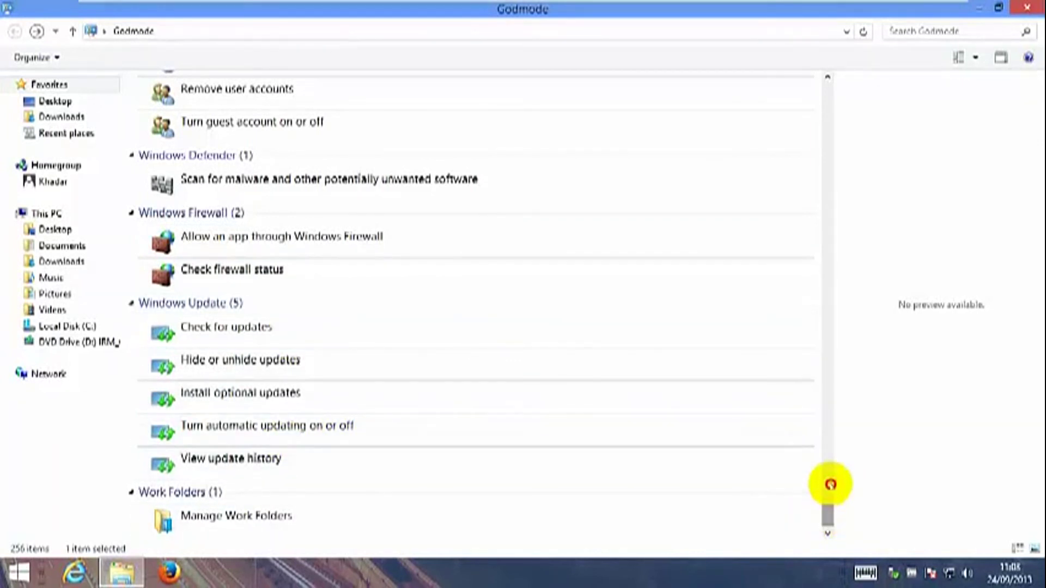
drag(831, 484, 801, 328)
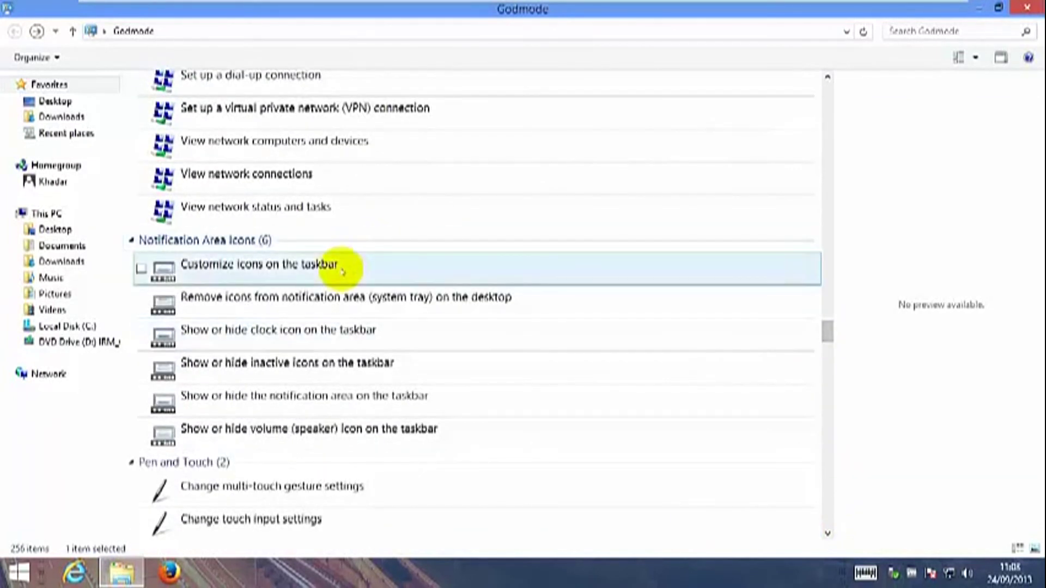
double_click(342, 271)
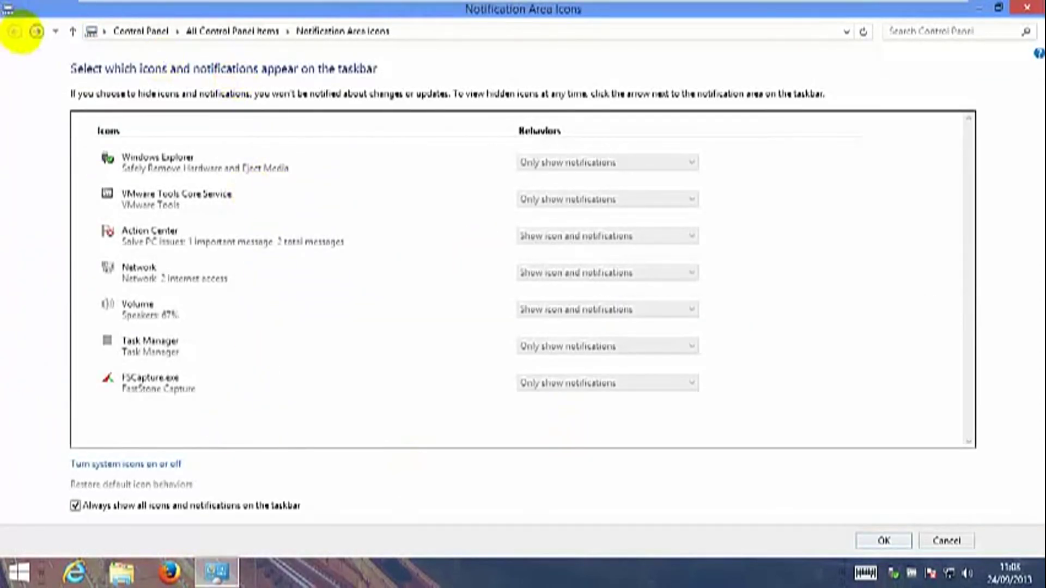
click(14, 31)
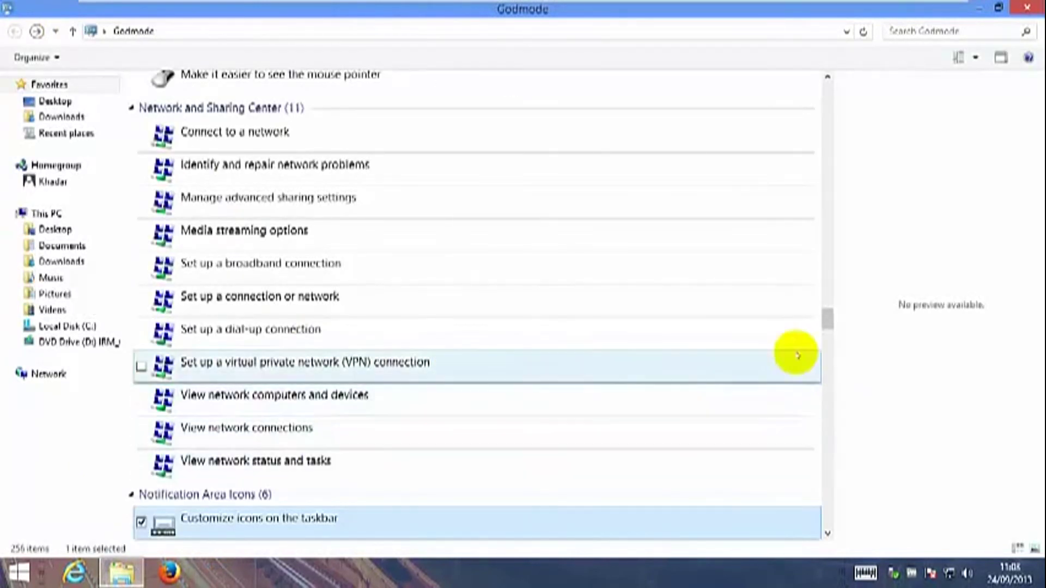
drag(830, 305, 827, 214)
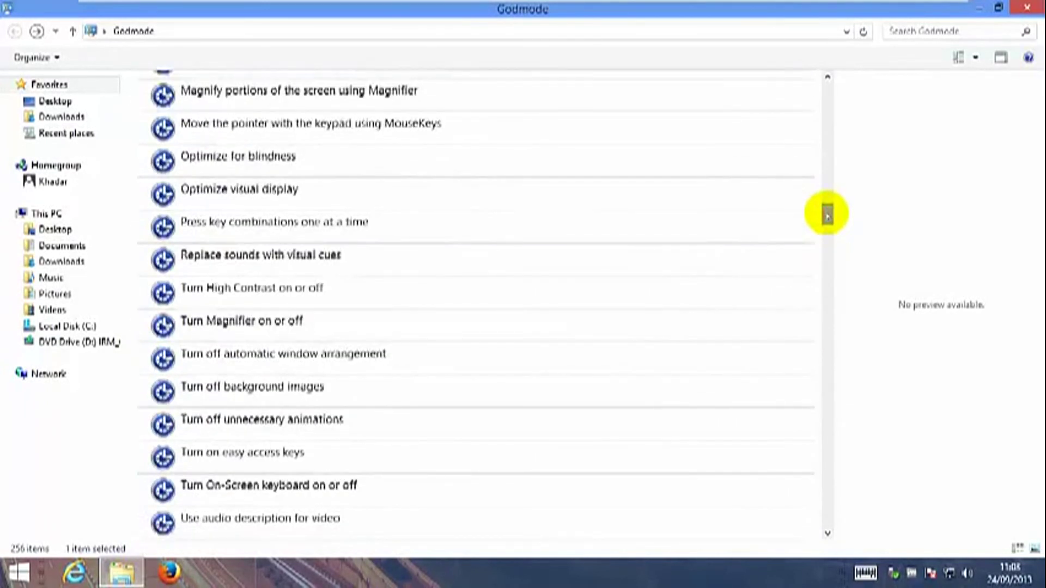
click(823, 191)
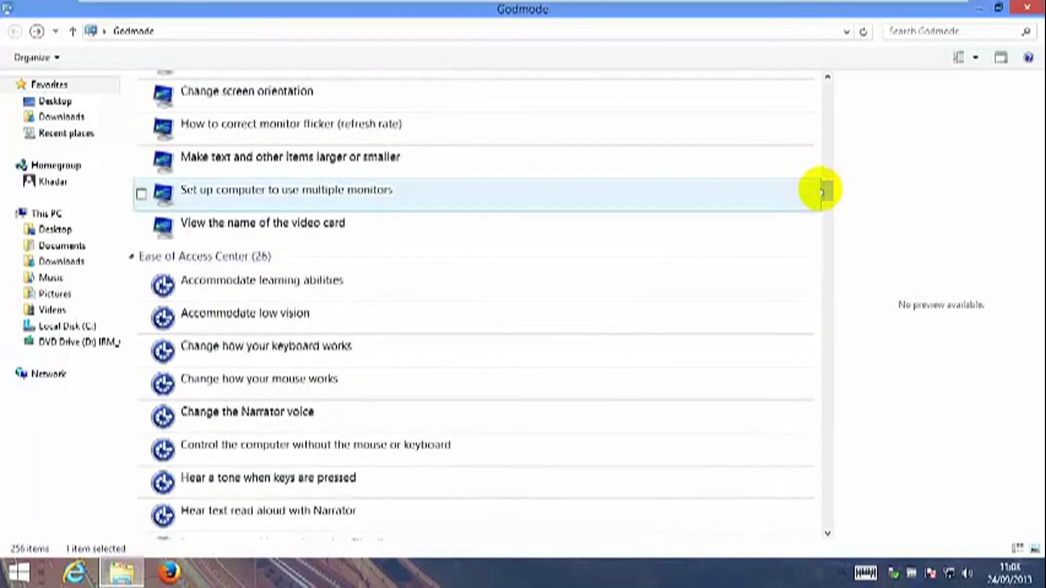
drag(826, 186, 826, 143)
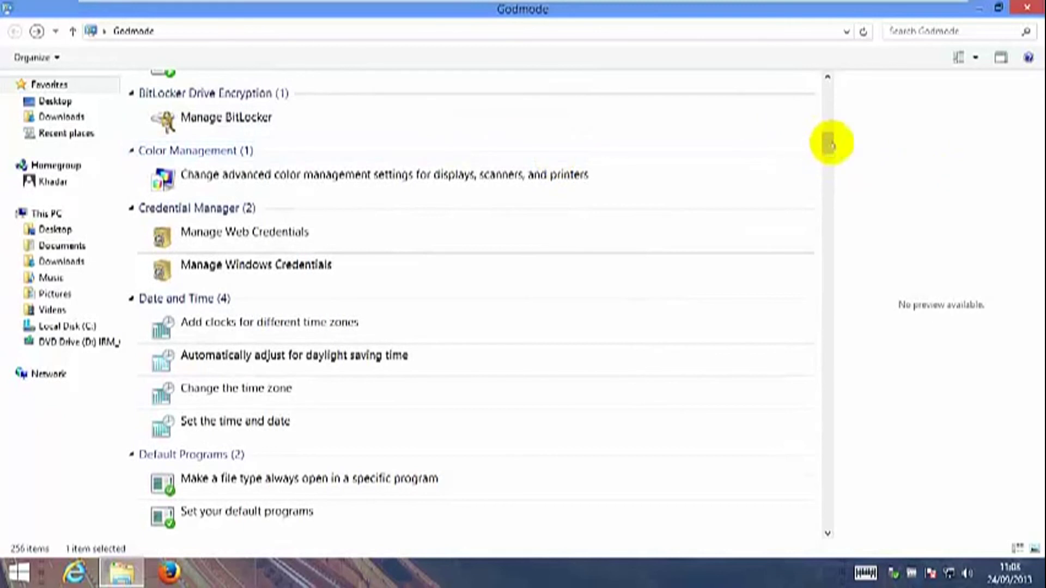
drag(830, 143, 828, 136)
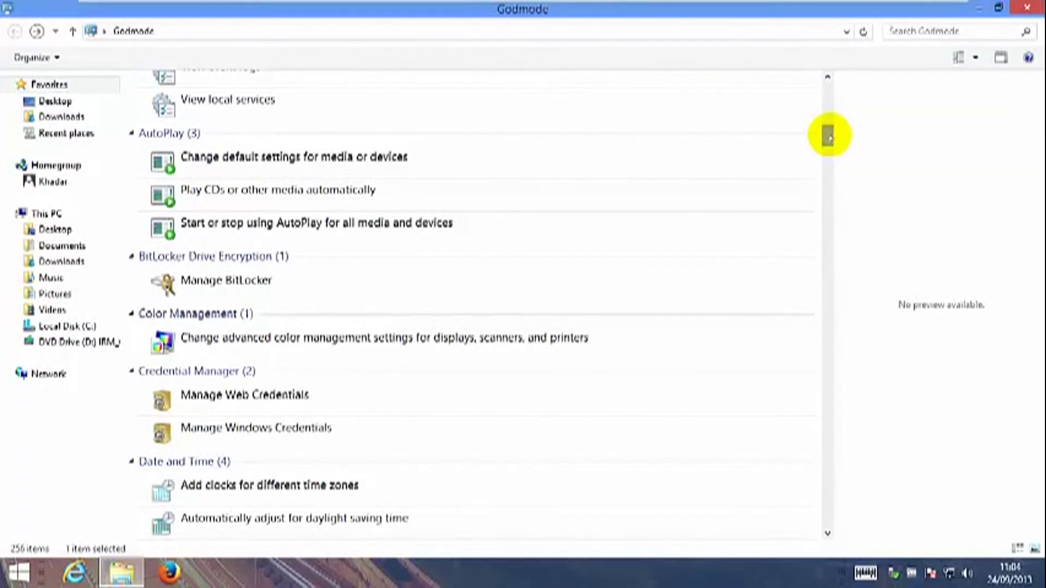
drag(827, 131, 826, 77)
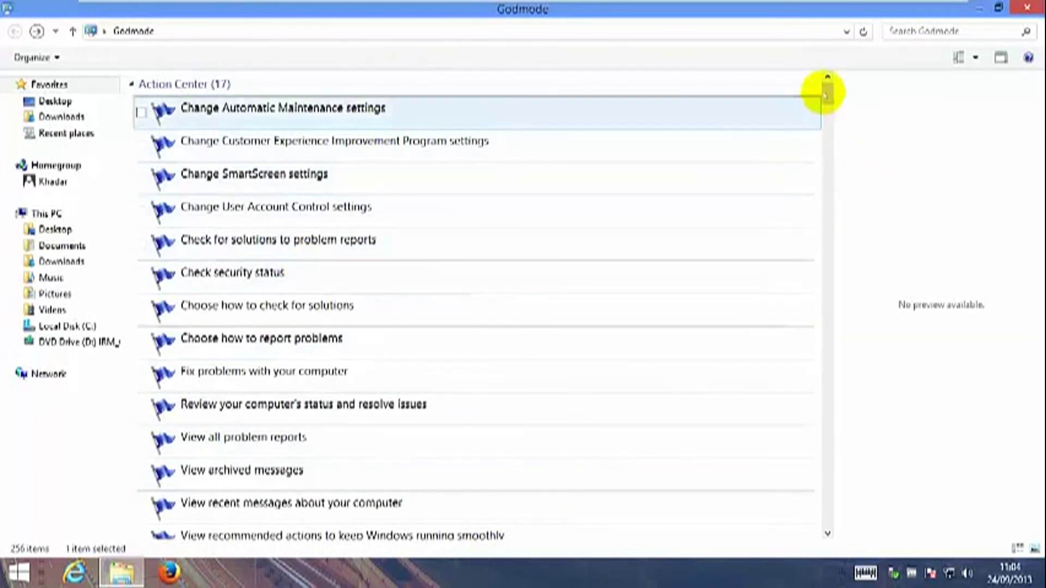
drag(829, 133, 826, 235)
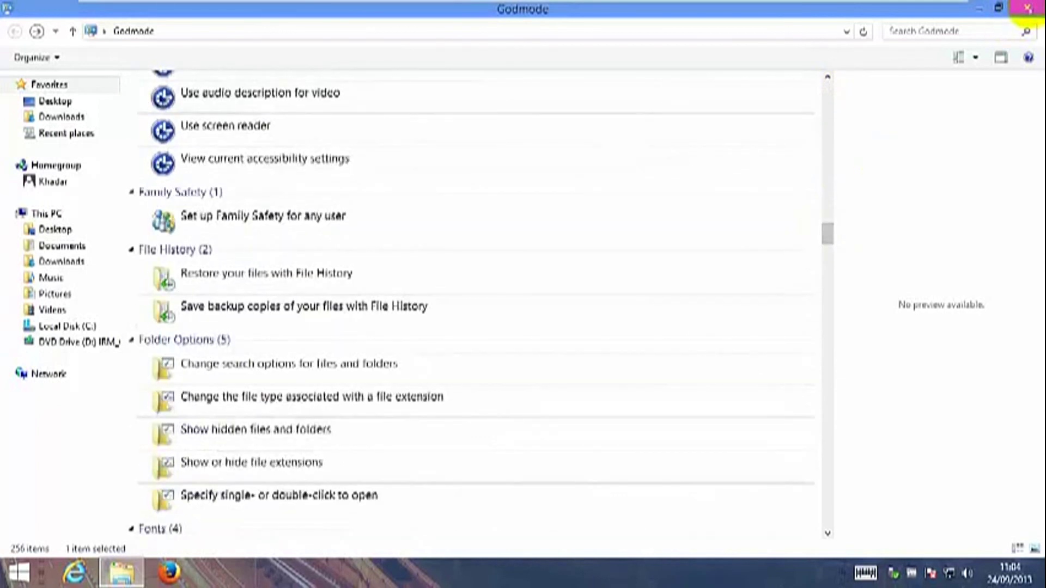
Close the Godmode window and select the small text document on the desktop.
click(1027, 8)
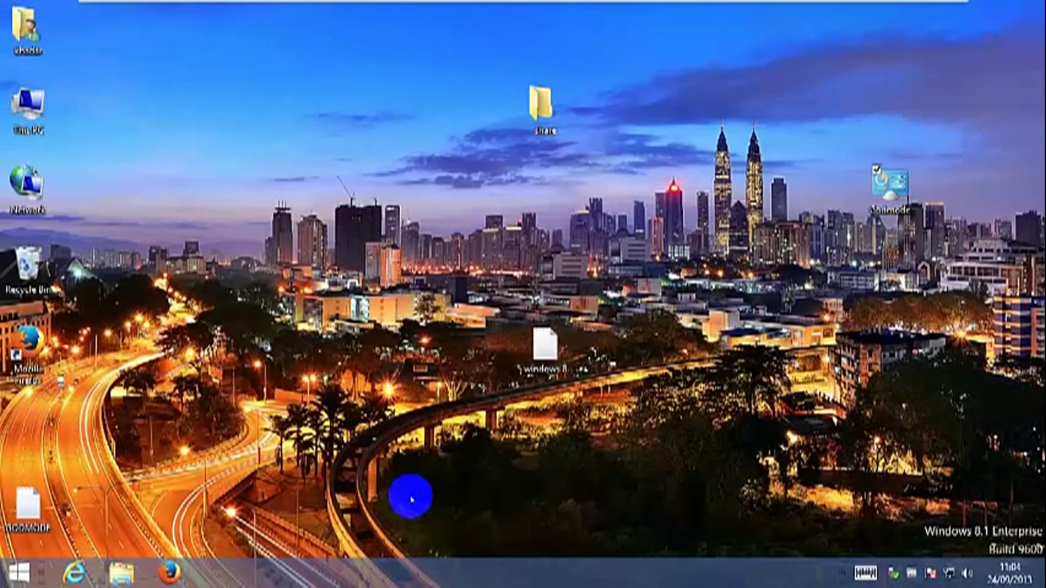
click(11, 485)
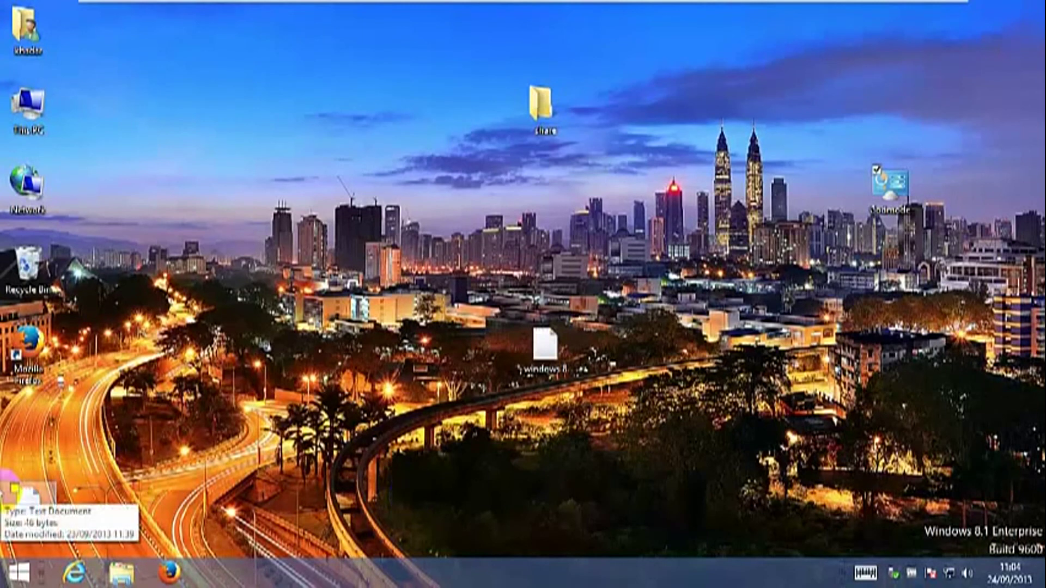